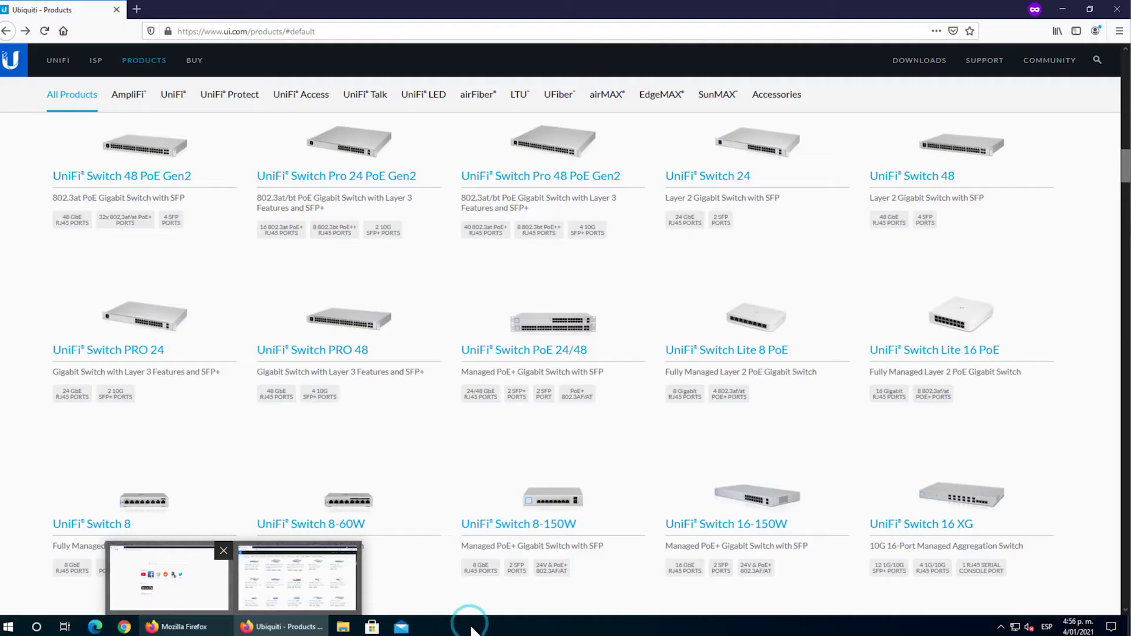
- Open the UniFi Switch PoE 24/48 product page from the products grid and scroll through it
{"action": "left_click", "coordinate": [518, 629]}
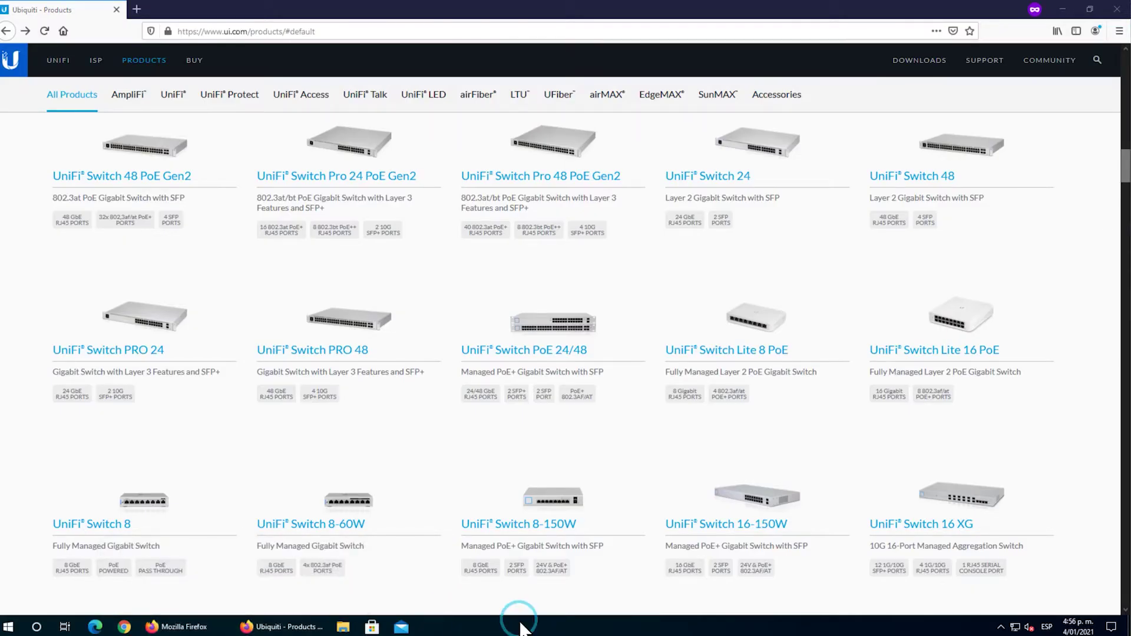
{"action": "right_click", "coordinate": [520, 627]}
{"action": "left_click", "coordinate": [521, 627]}
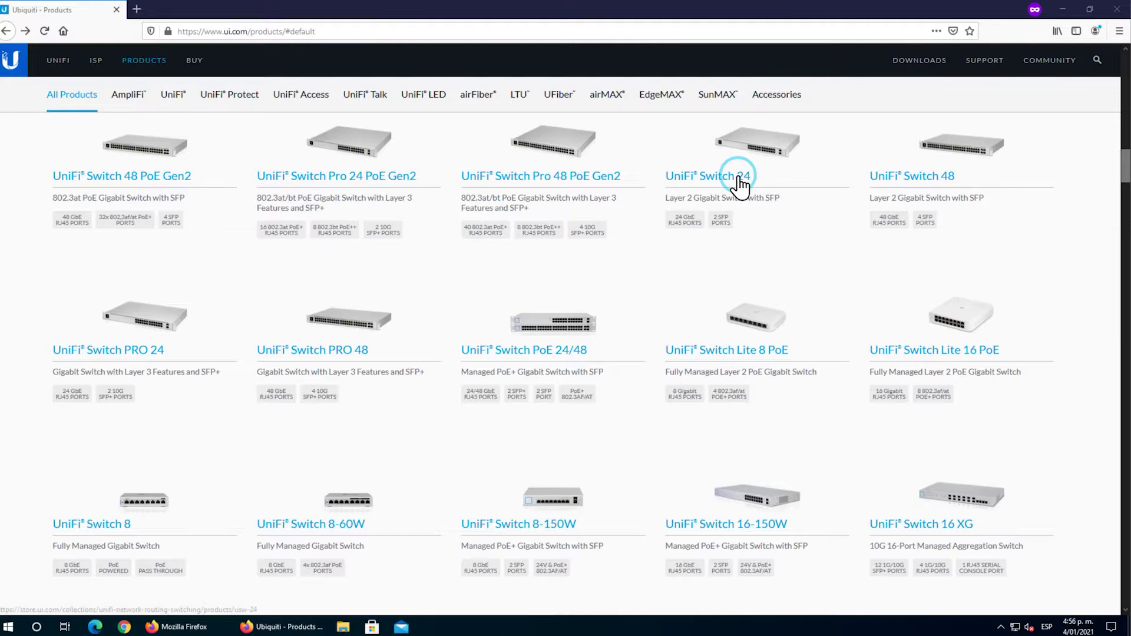
{"action": "left_click", "coordinate": [546, 367]}
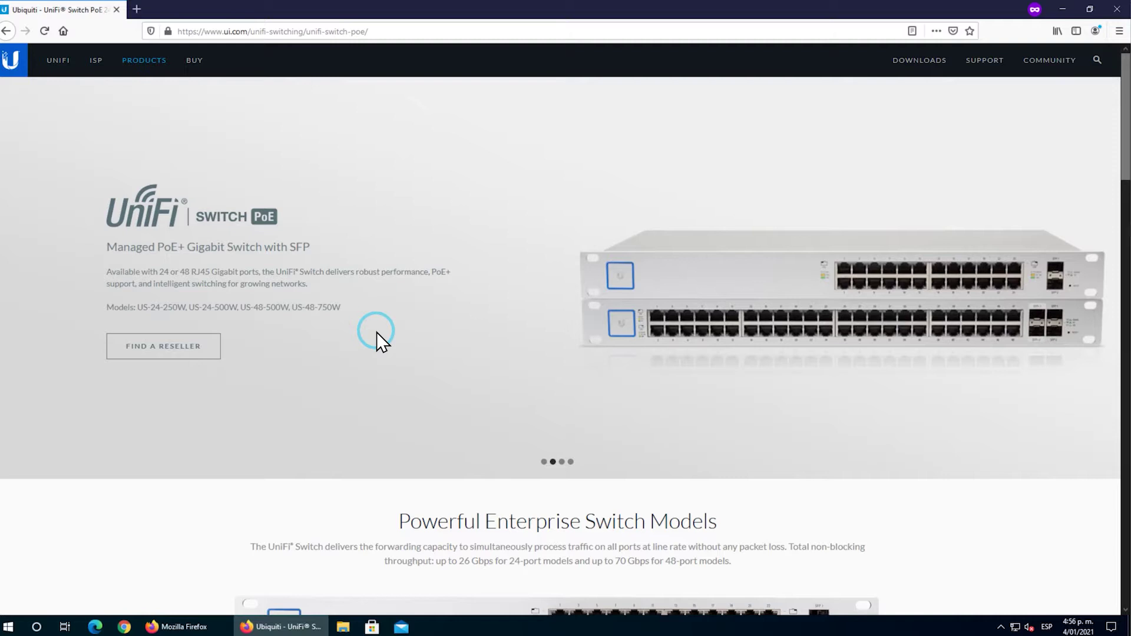
{"action": "scroll", "coordinate": [376, 332], "scroll_direction": "down", "scroll_amount": 4}
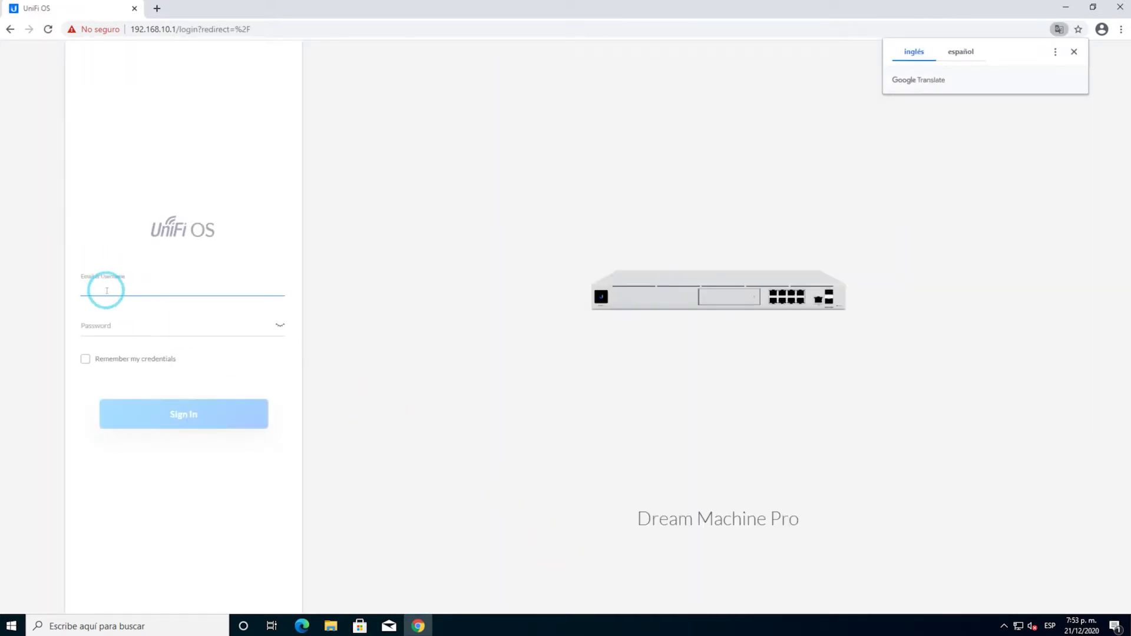
- Sign in to the Dream Machine Pro console and launch the Network application
{"action": "key", "text": "Return"}
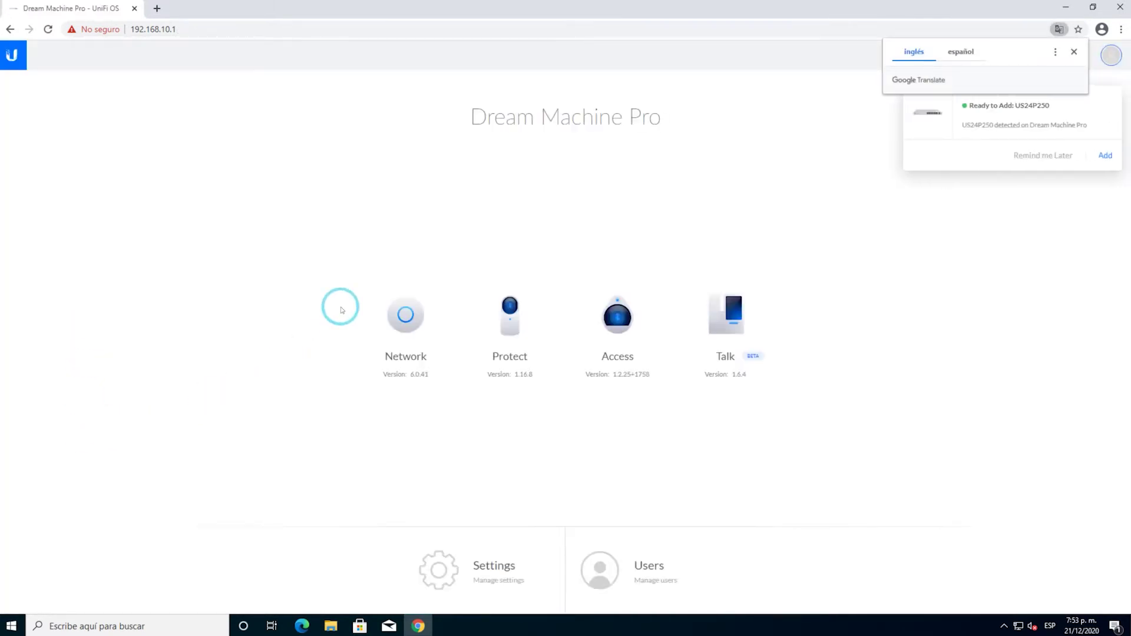
{"action": "left_click", "coordinate": [403, 320]}
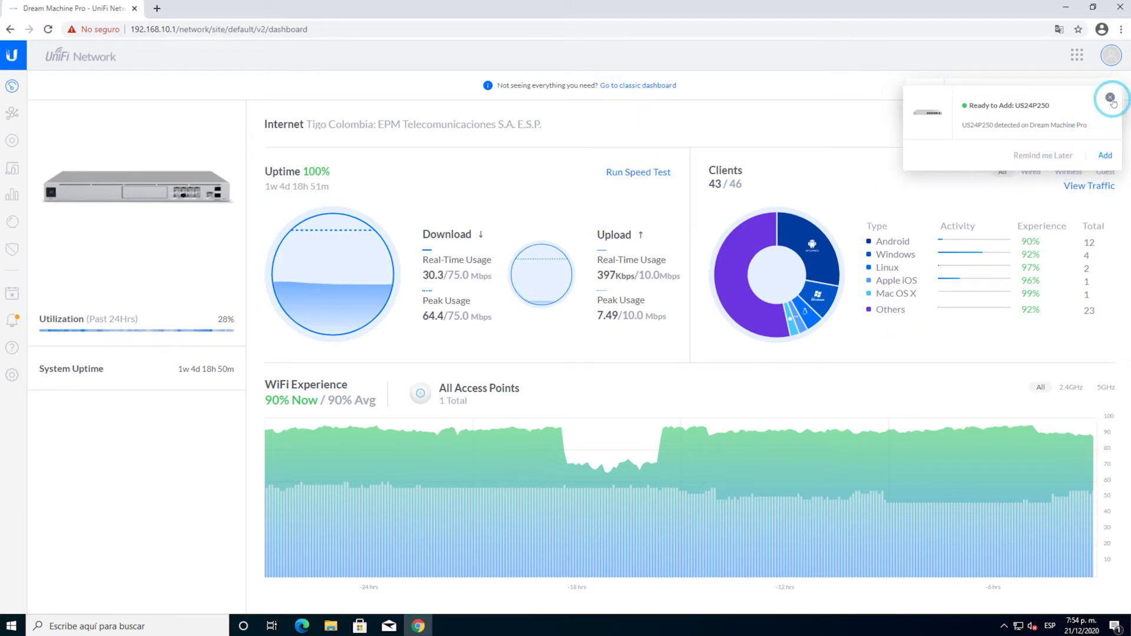
- Close the US24P250 ready-to-add card and the firmware-update notification
{"action": "left_click", "coordinate": [1111, 98]}
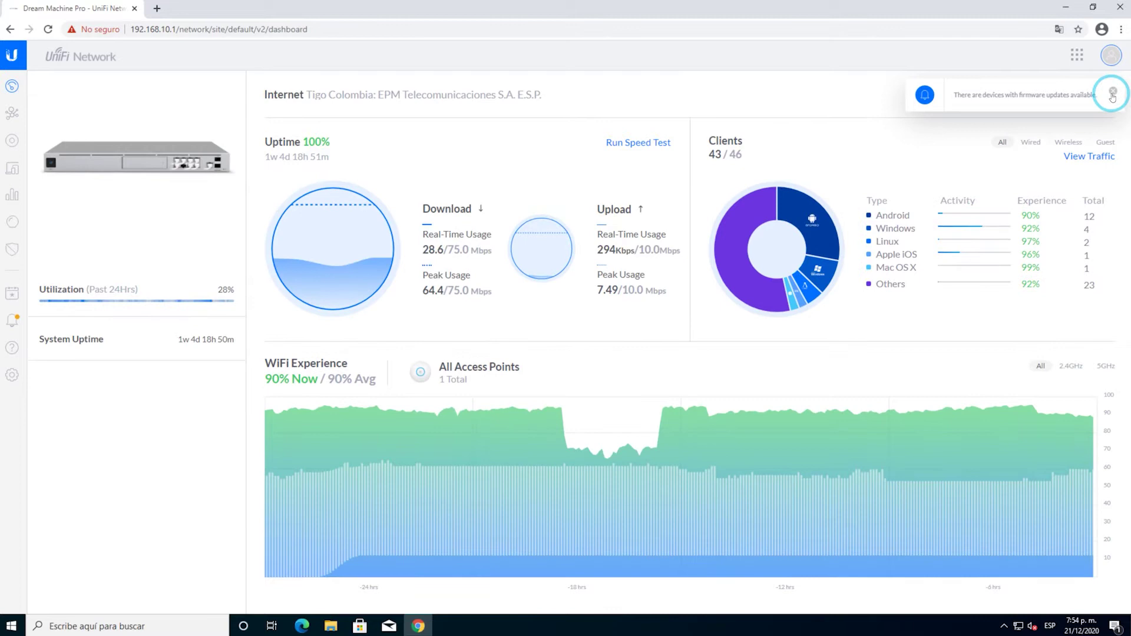
{"action": "left_click", "coordinate": [1112, 93]}
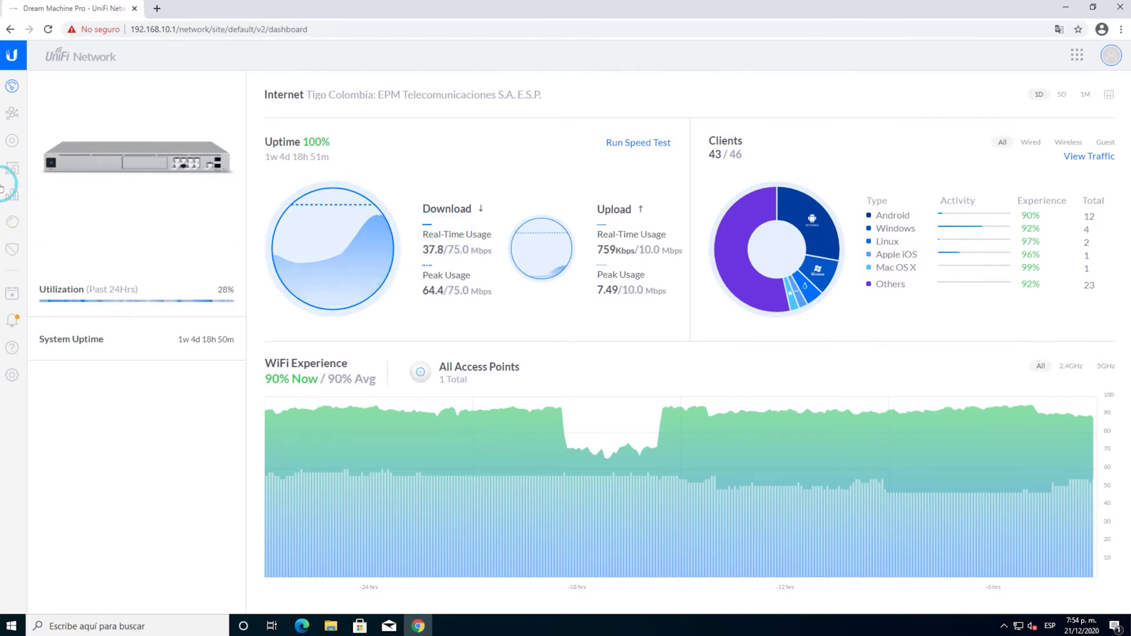
- Adopt the US-24-250W switch from the Devices list, then open the site settings
{"action": "left_click", "coordinate": [13, 142]}
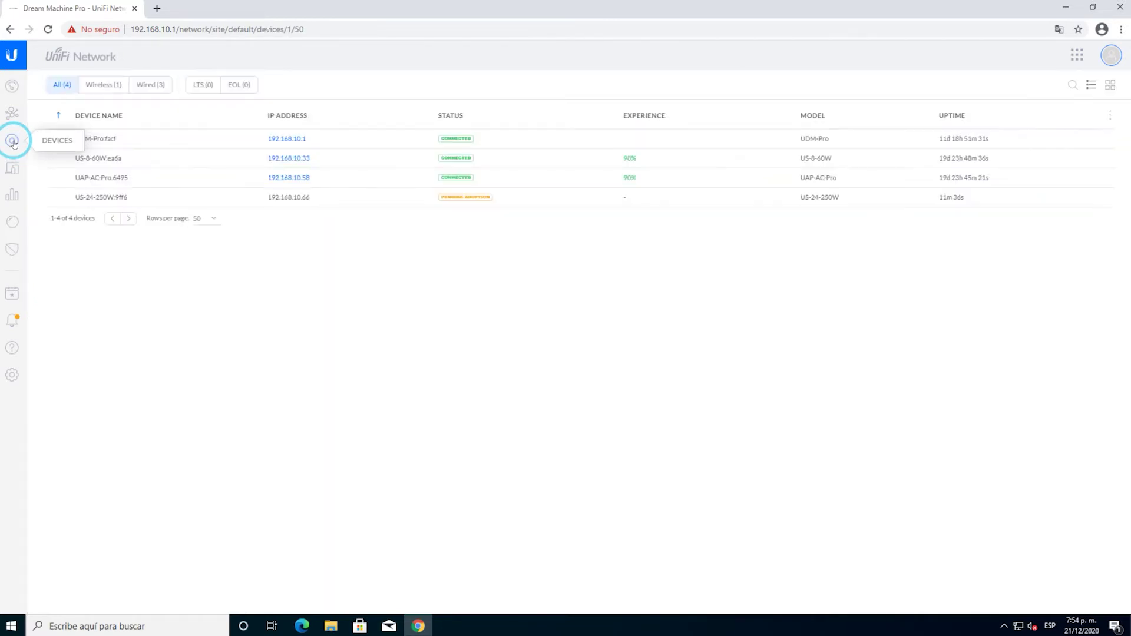
{"action": "mouse_move", "coordinate": [88, 203]}
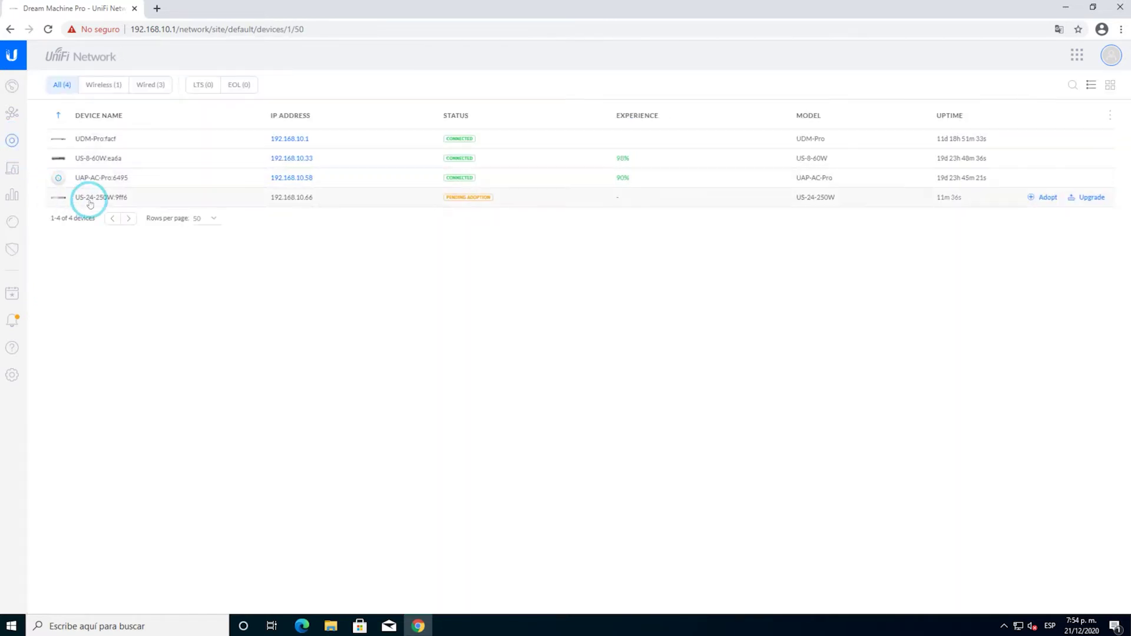
{"action": "left_click", "coordinate": [1037, 204]}
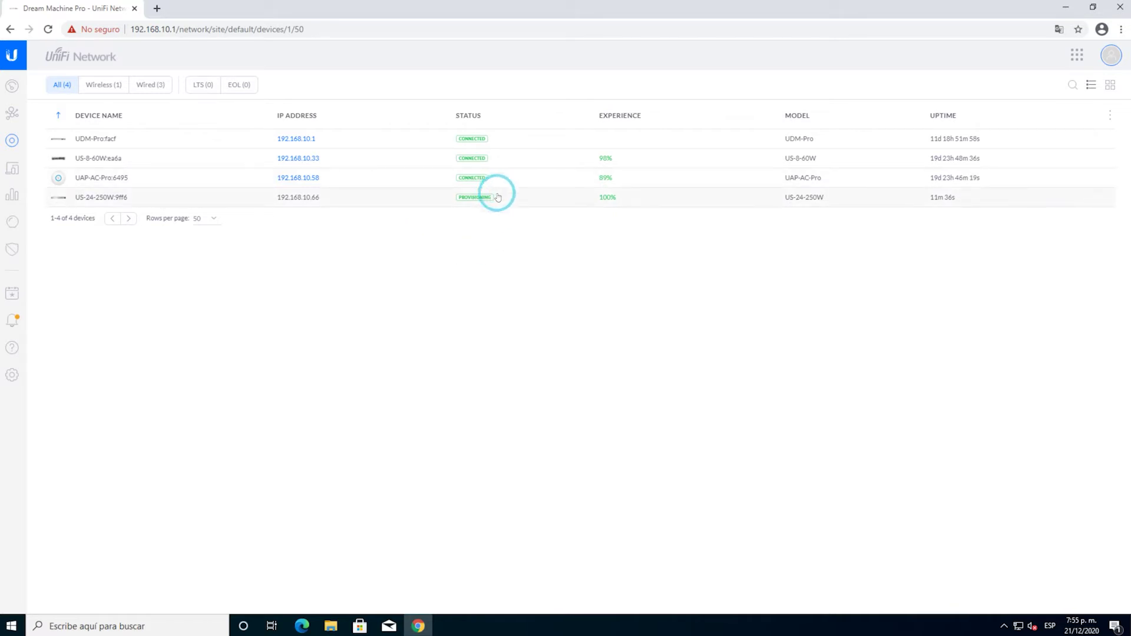
{"action": "left_click", "coordinate": [12, 376]}
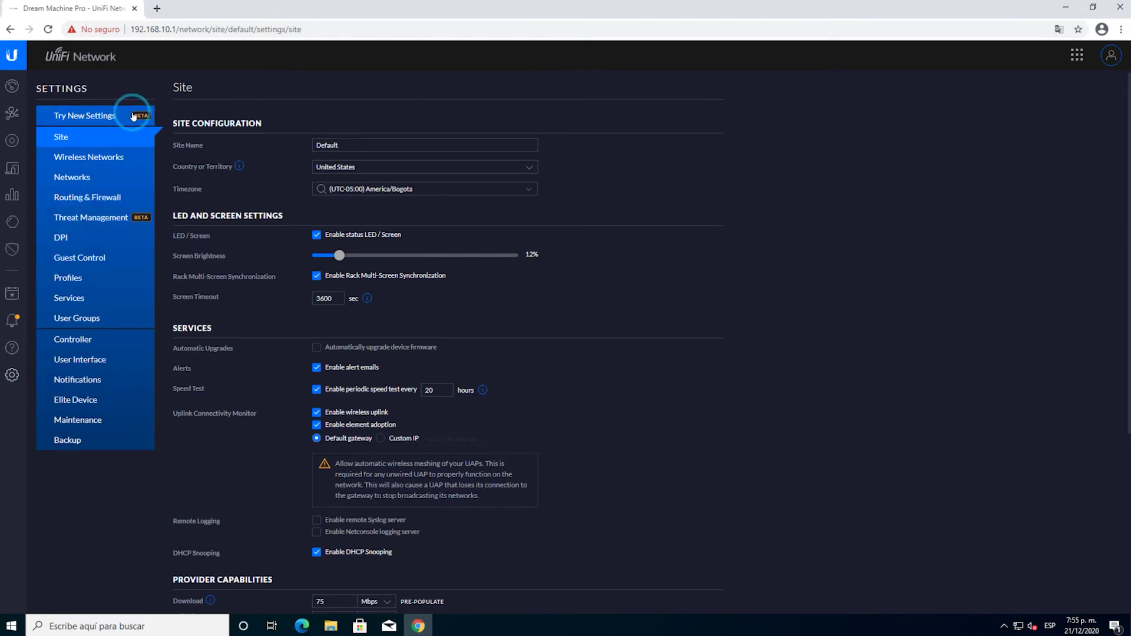
- Switch to the new settings layout, dismiss the survey, and browse Networks, System and Advanced Features
{"action": "left_click", "coordinate": [105, 121]}
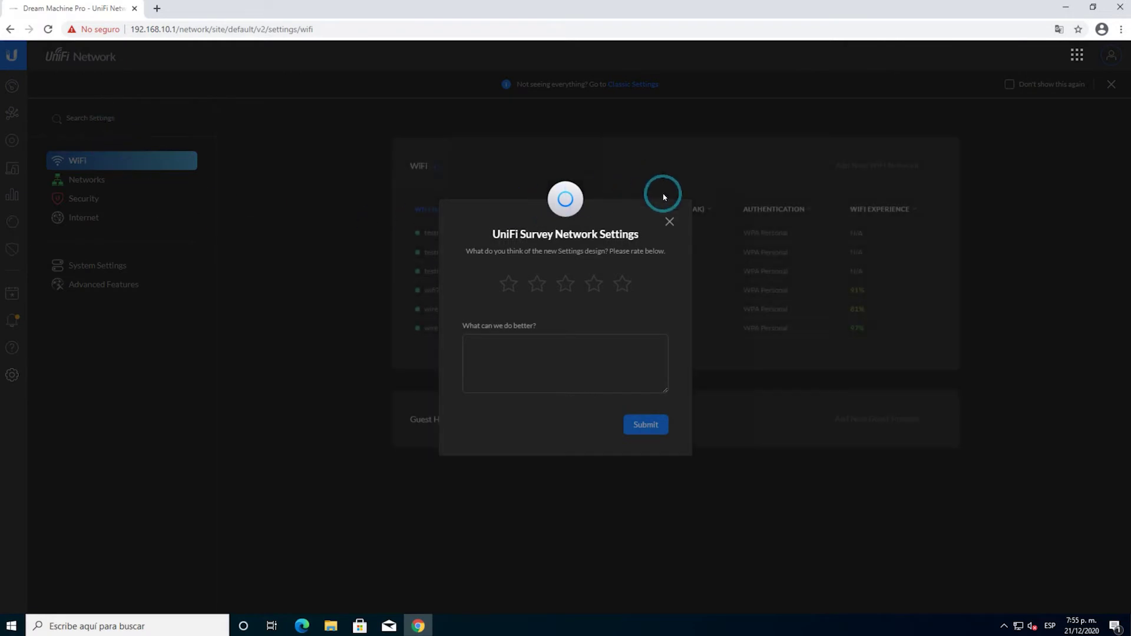
{"action": "left_click", "coordinate": [670, 223]}
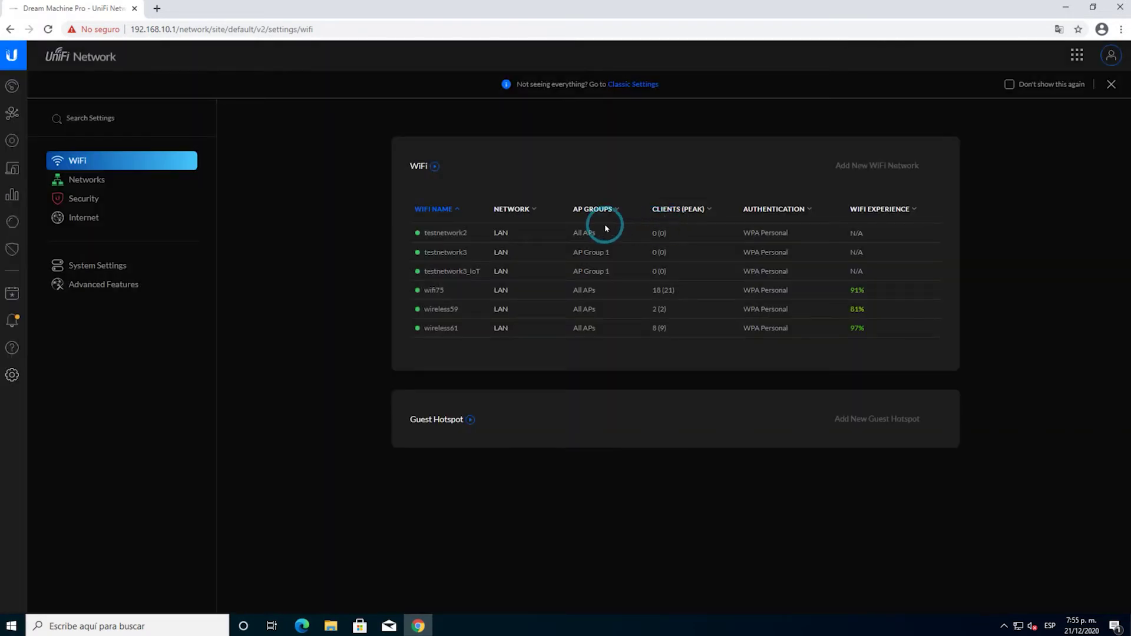
{"action": "left_click", "coordinate": [103, 184]}
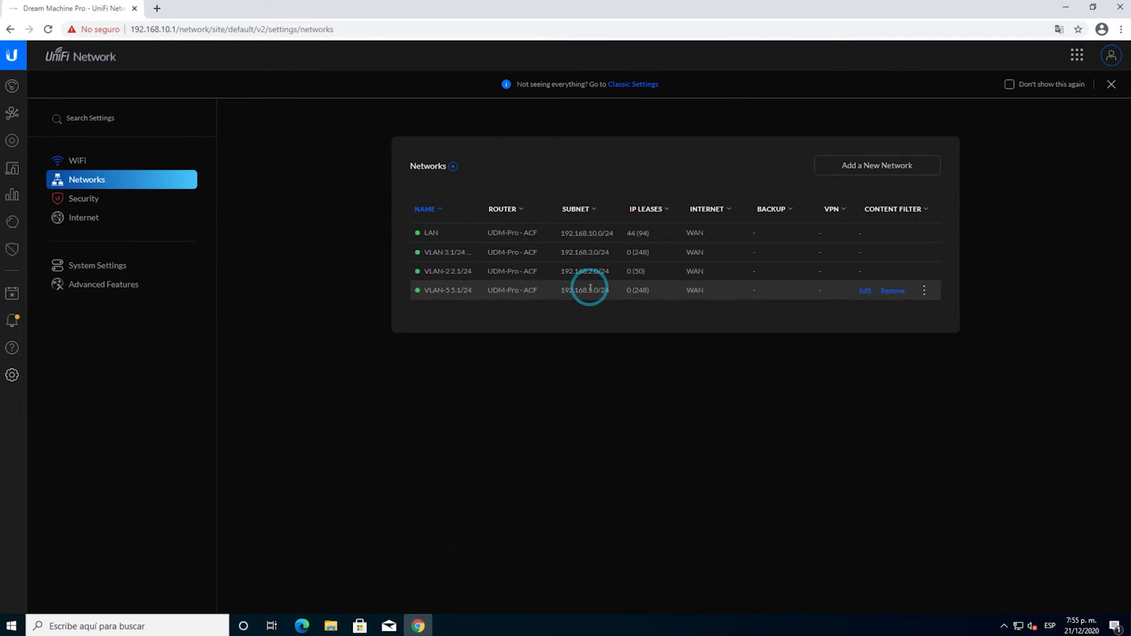
{"action": "left_click", "coordinate": [123, 268]}
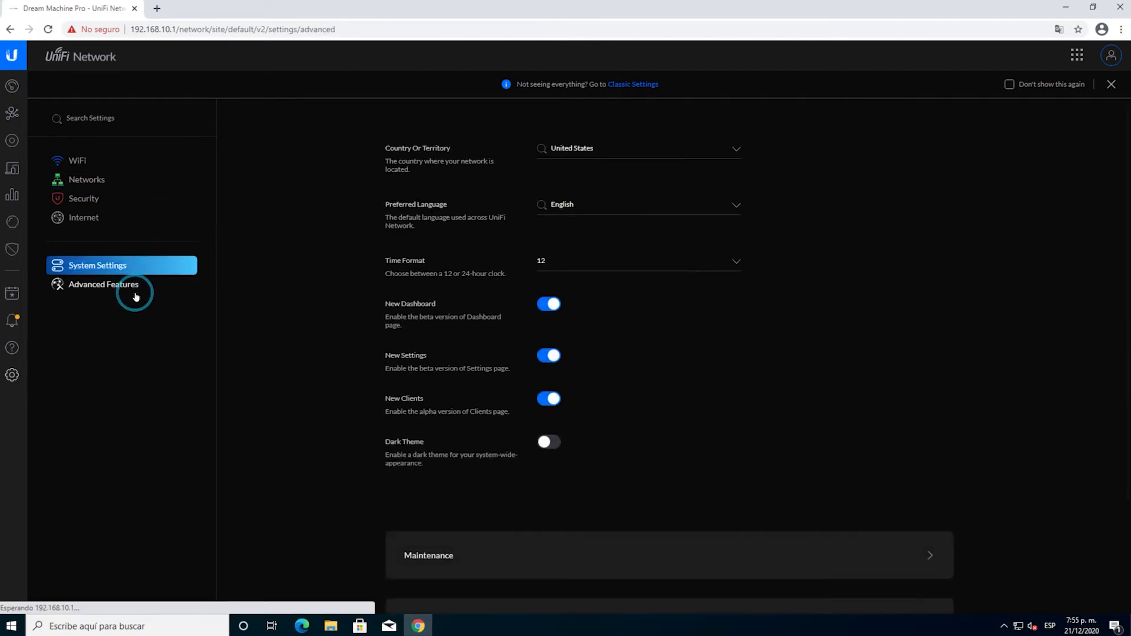
{"action": "left_click", "coordinate": [134, 293]}
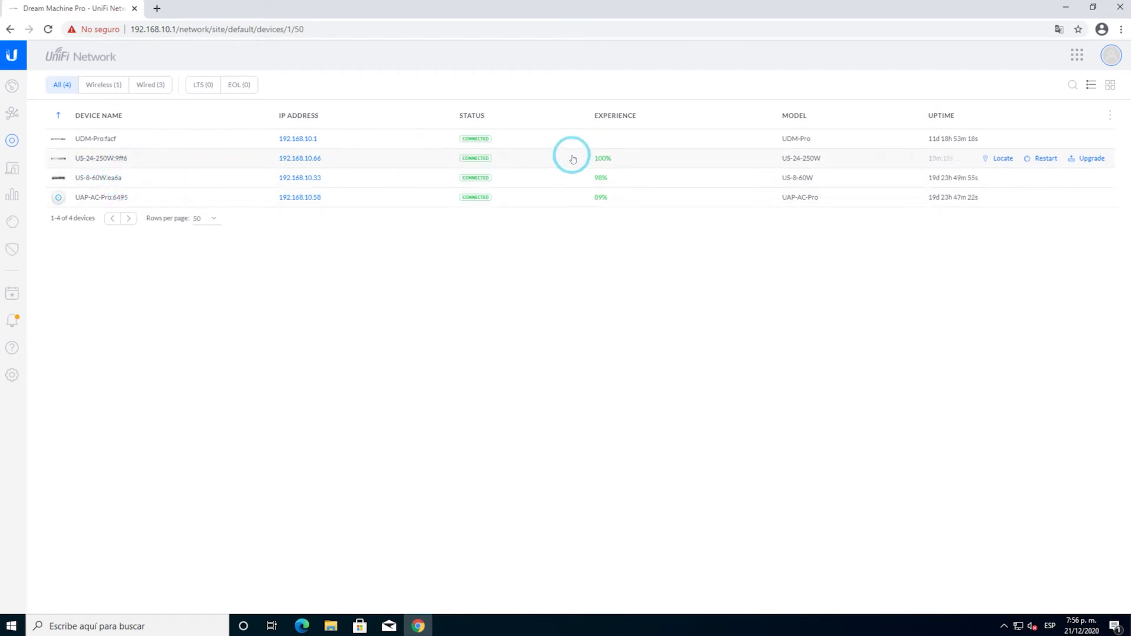
- Turn on column customization and tick Version, Uplink, WLAN2G, WLAN5G, 2G Clients and 5G Clients
{"action": "left_click", "coordinate": [1117, 118]}
{"action": "left_click", "coordinate": [1055, 167]}
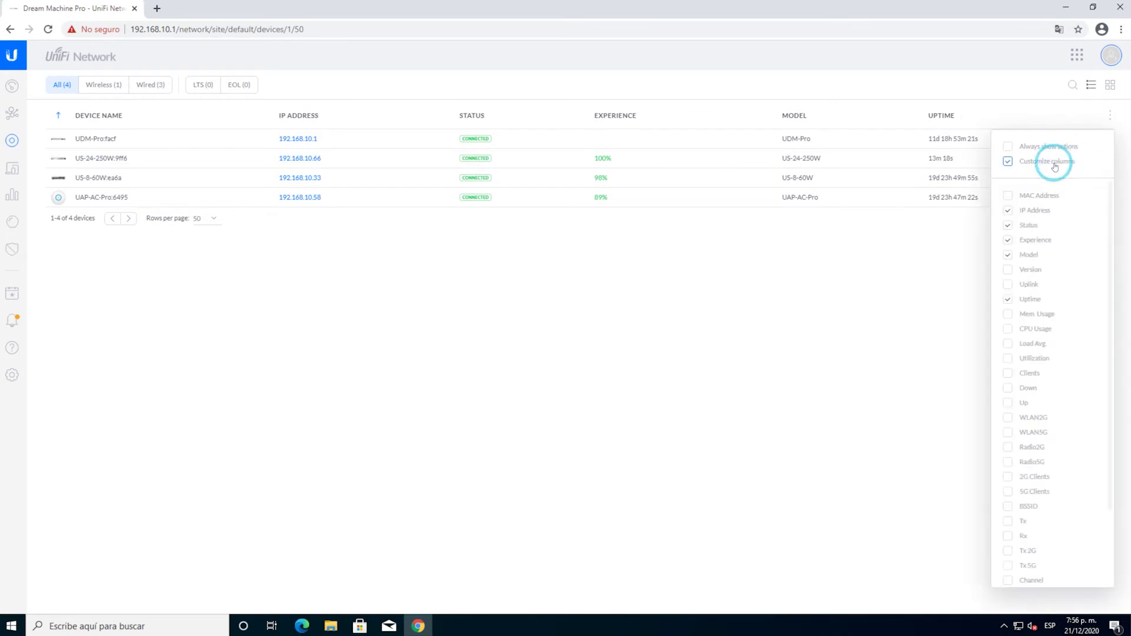
{"action": "left_click", "coordinate": [1034, 271]}
{"action": "left_click", "coordinate": [1035, 288]}
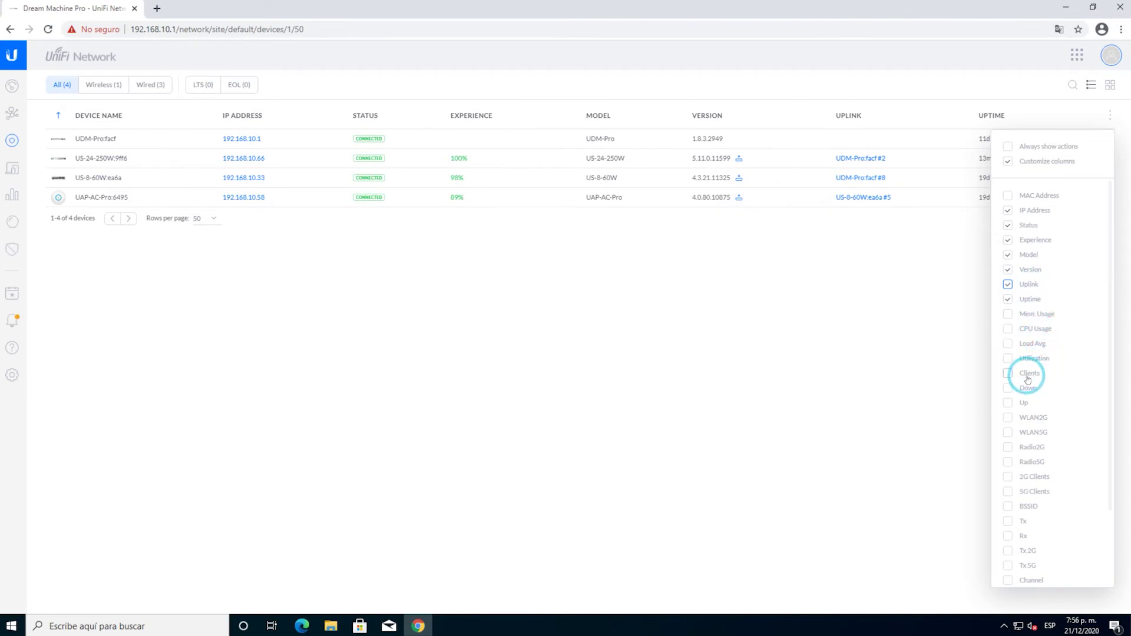
{"action": "scroll", "coordinate": [1028, 380], "scroll_direction": "down", "scroll_amount": 2}
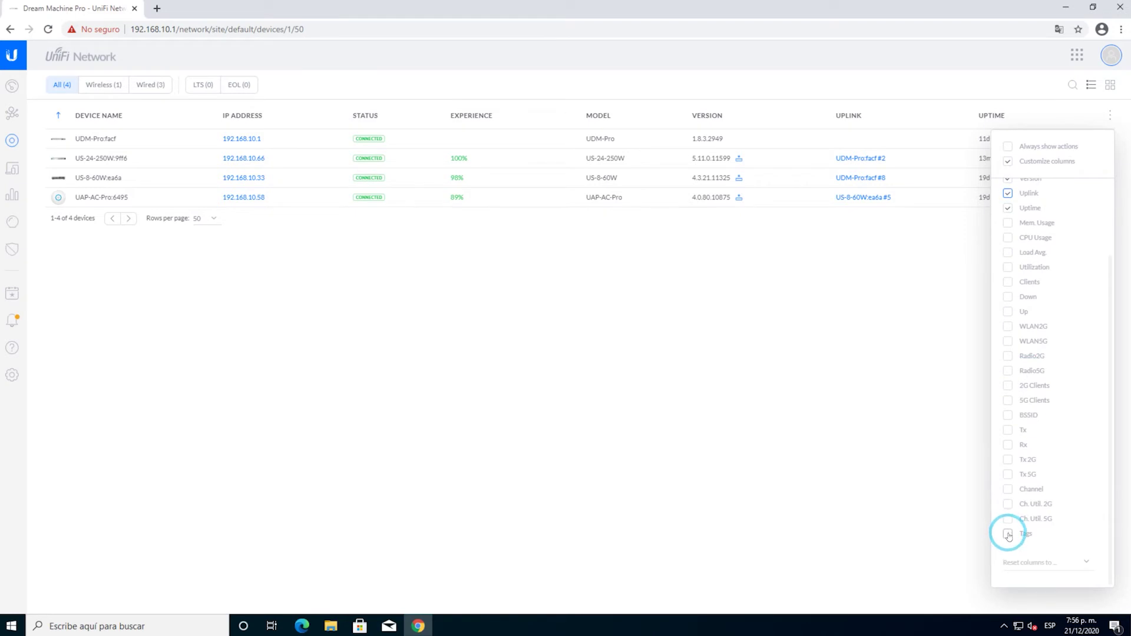
{"action": "left_click", "coordinate": [1008, 327]}
{"action": "left_click", "coordinate": [1008, 341]}
{"action": "left_click", "coordinate": [1009, 385]}
{"action": "left_click", "coordinate": [1008, 401]}
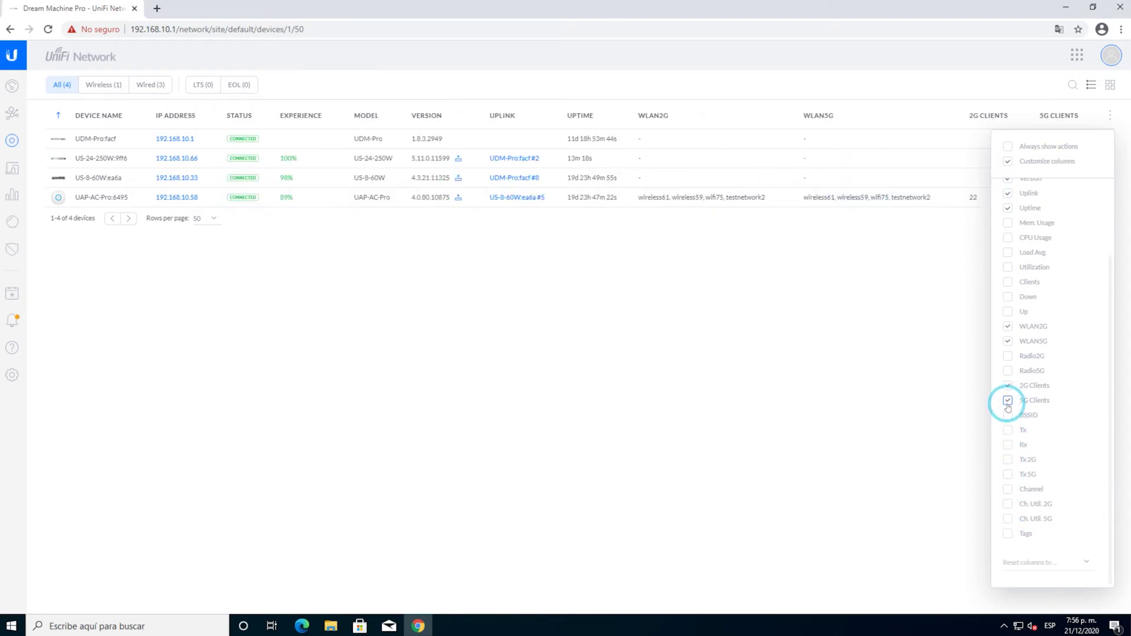
{"action": "left_click", "coordinate": [434, 265]}
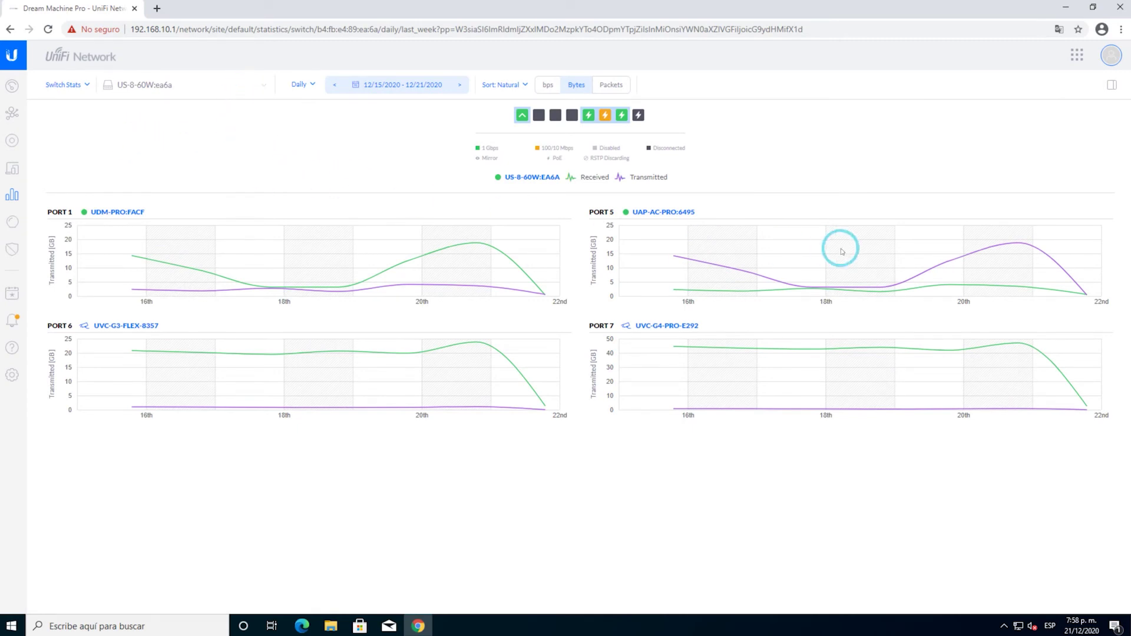
- Set the US-24-250W Switch Stats date range to 12/01/2020–01/02/2021
{"action": "mouse_move", "coordinate": [843, 247]}
{"action": "left_click", "coordinate": [377, 85]}
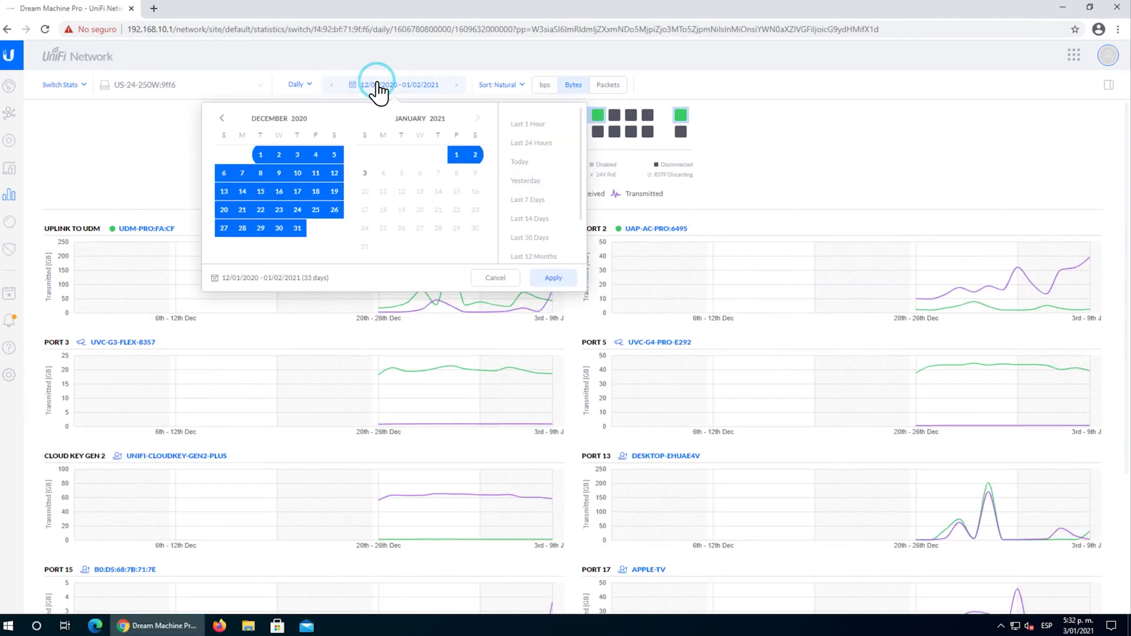
{"action": "left_click", "coordinate": [361, 149]}
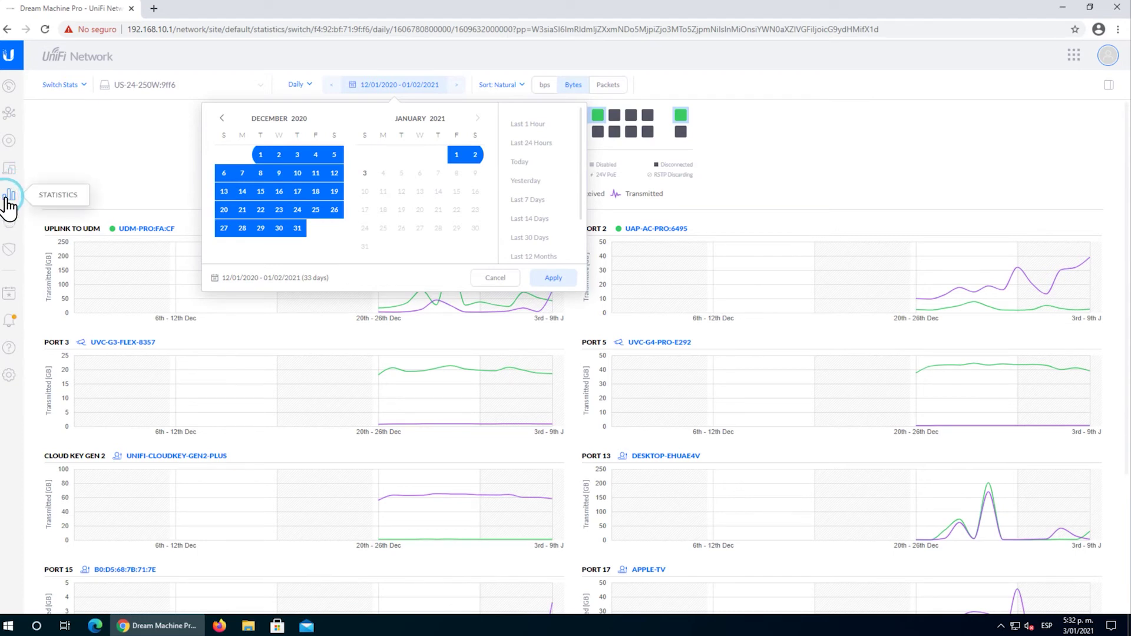
- Check the statistics view list, then scroll down to the US-24-250W per-port overview table
{"action": "left_click", "coordinate": [84, 87]}
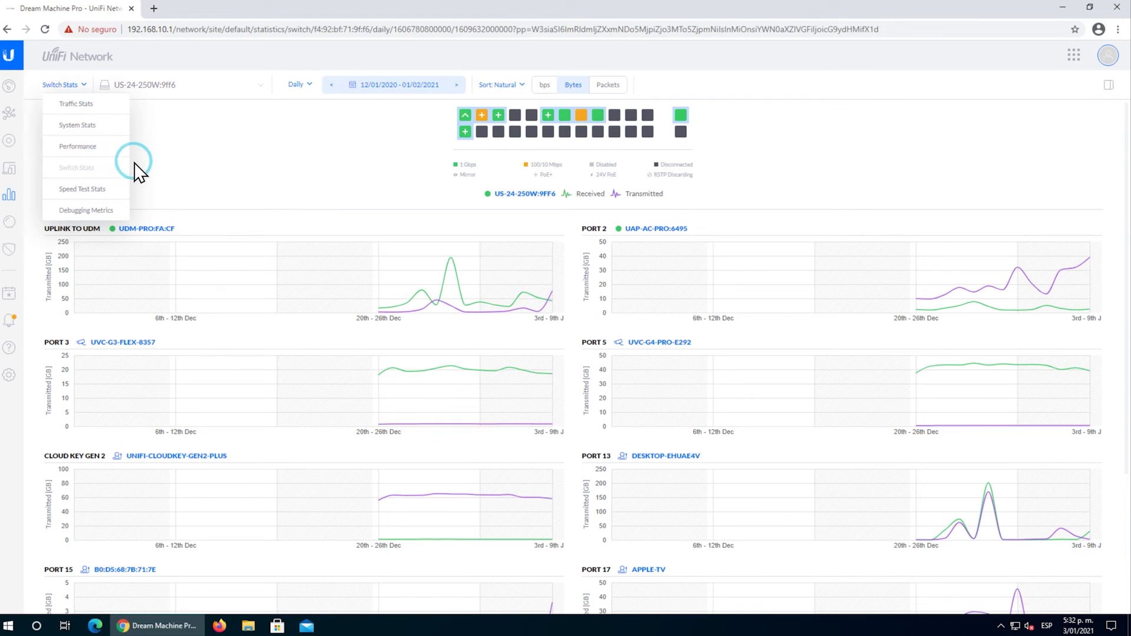
{"action": "left_click", "coordinate": [277, 174]}
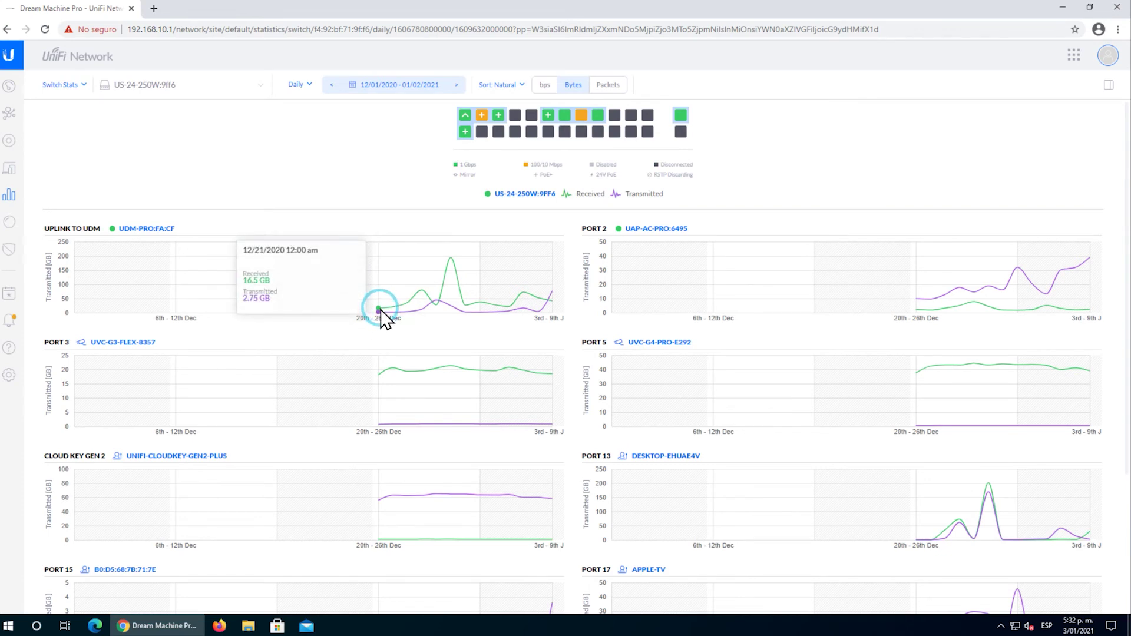
{"action": "scroll", "coordinate": [394, 323], "scroll_direction": "down", "scroll_amount": 2}
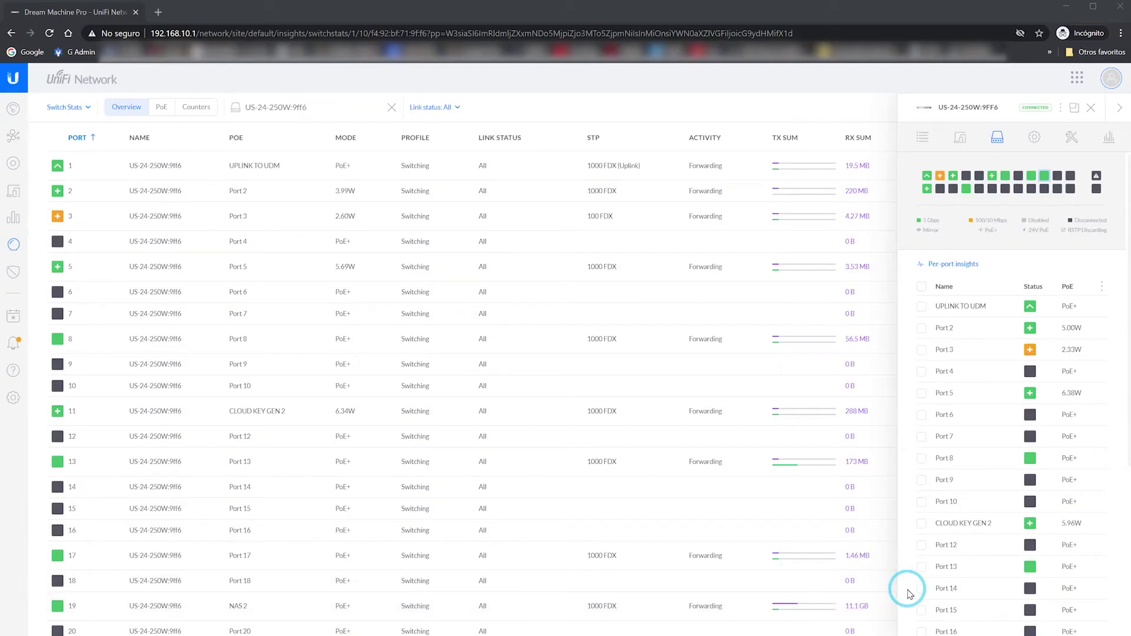
- Scroll the US-24-250W port table and inspect per-port traffic and PoE readings
{"action": "scroll", "coordinate": [789, 548], "scroll_direction": "down", "scroll_amount": 1}
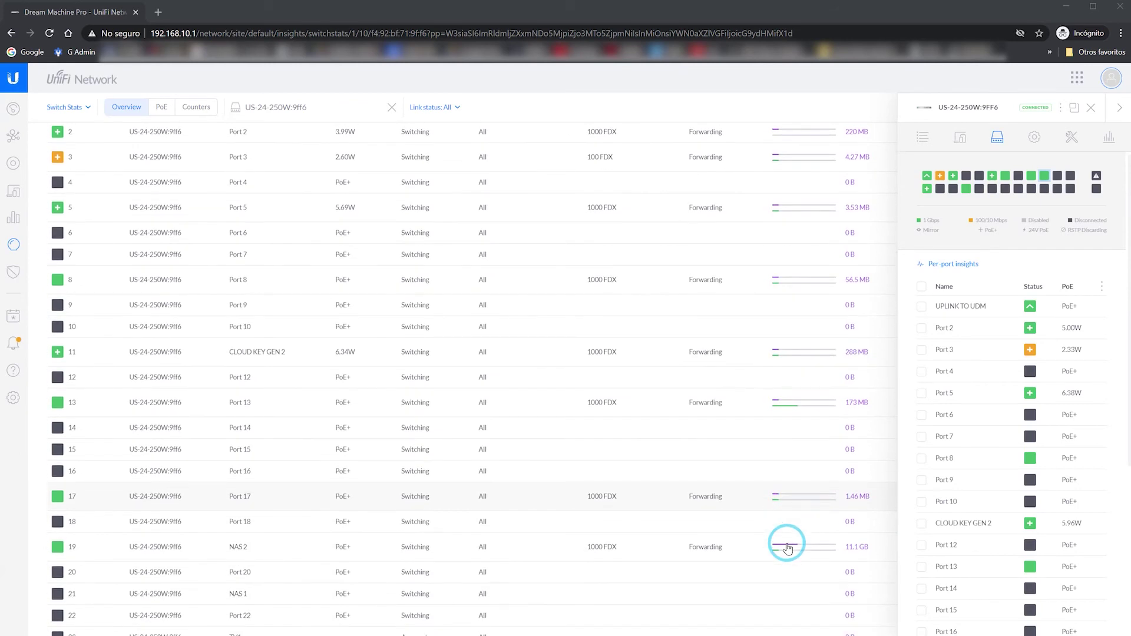
{"action": "scroll", "coordinate": [789, 548], "scroll_direction": "down", "scroll_amount": 1}
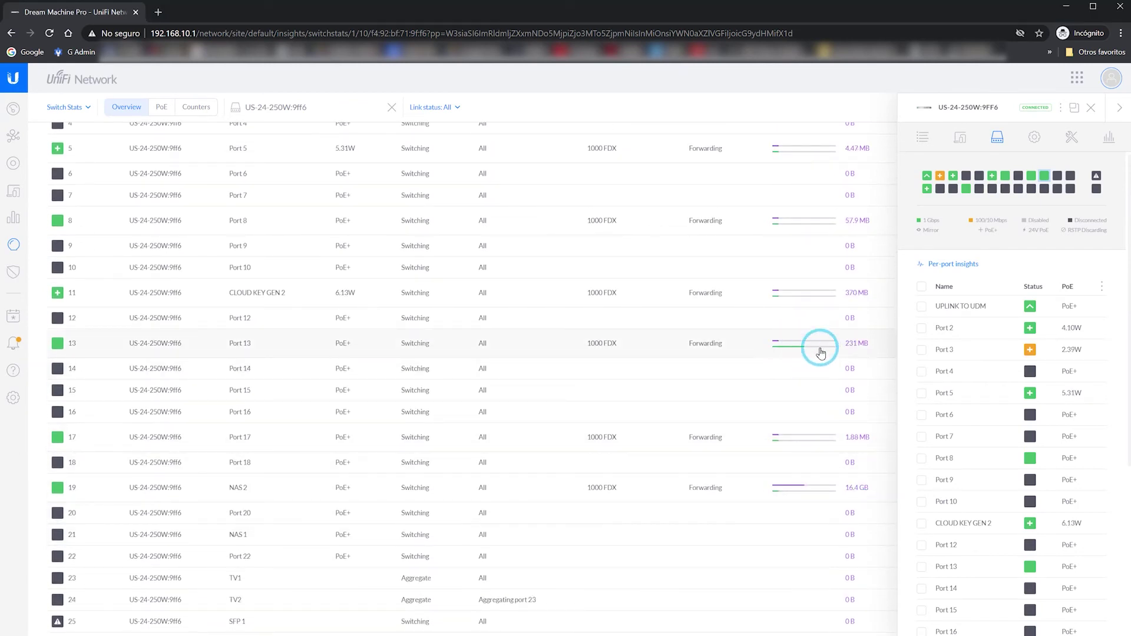
{"action": "mouse_move", "coordinate": [813, 348]}
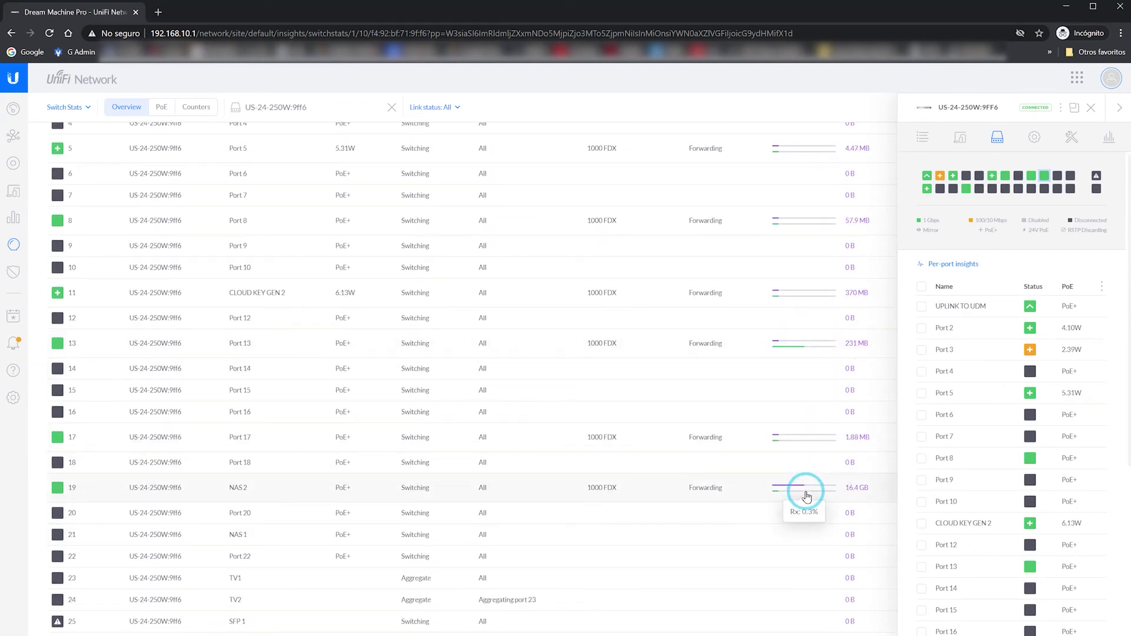
{"action": "mouse_move", "coordinate": [814, 489]}
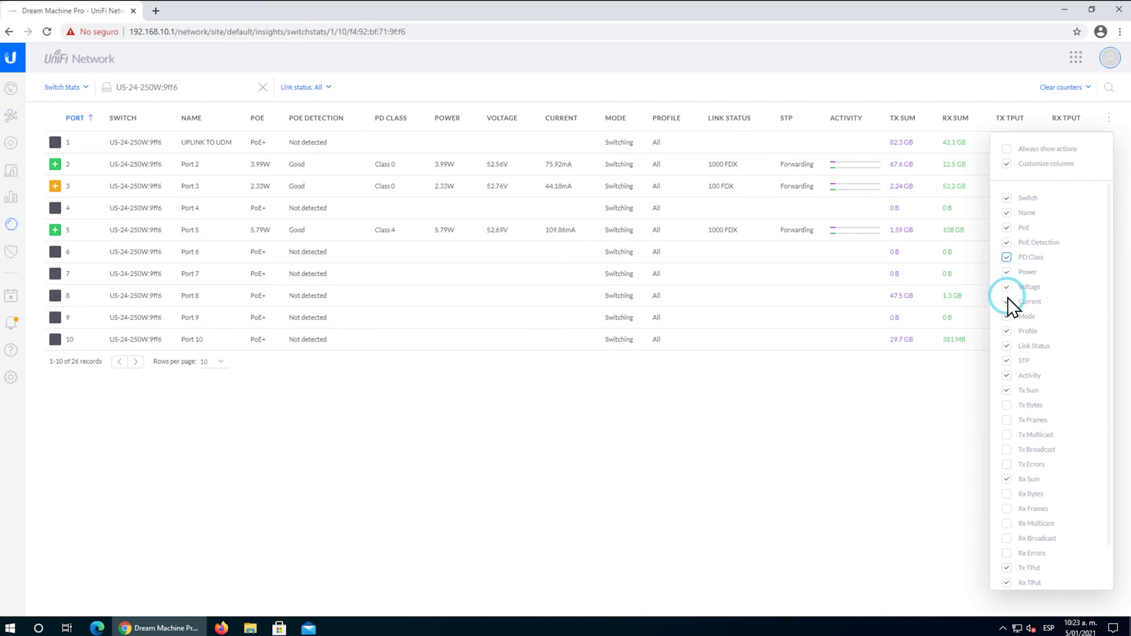
- Close the Customize columns menu to reveal the port table's TX and RX throughput
{"action": "left_click", "coordinate": [808, 447]}
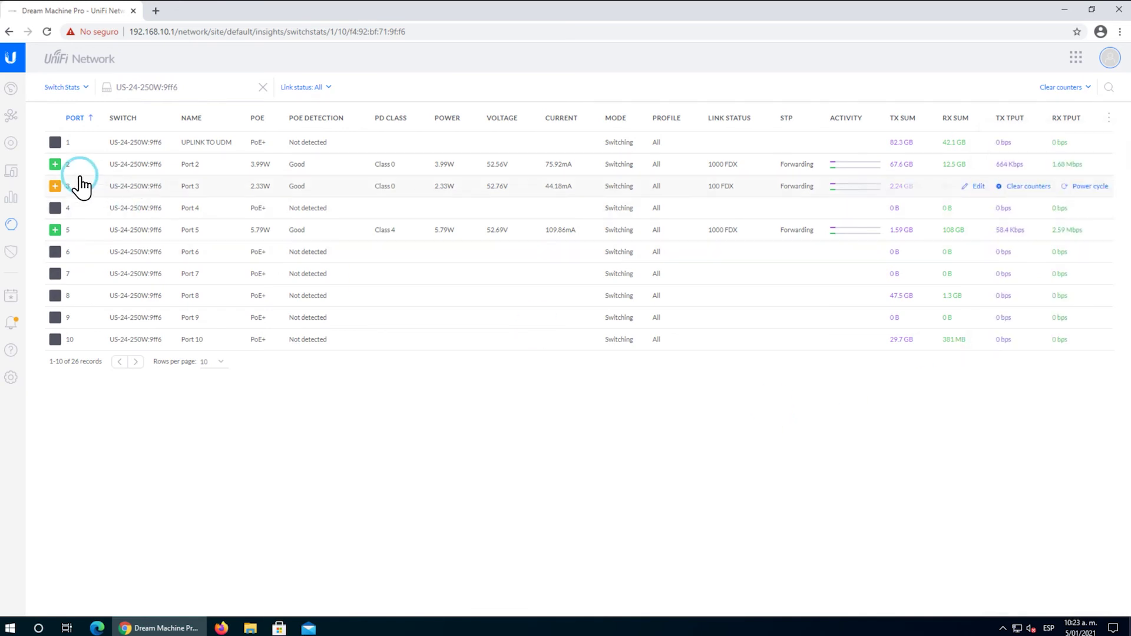